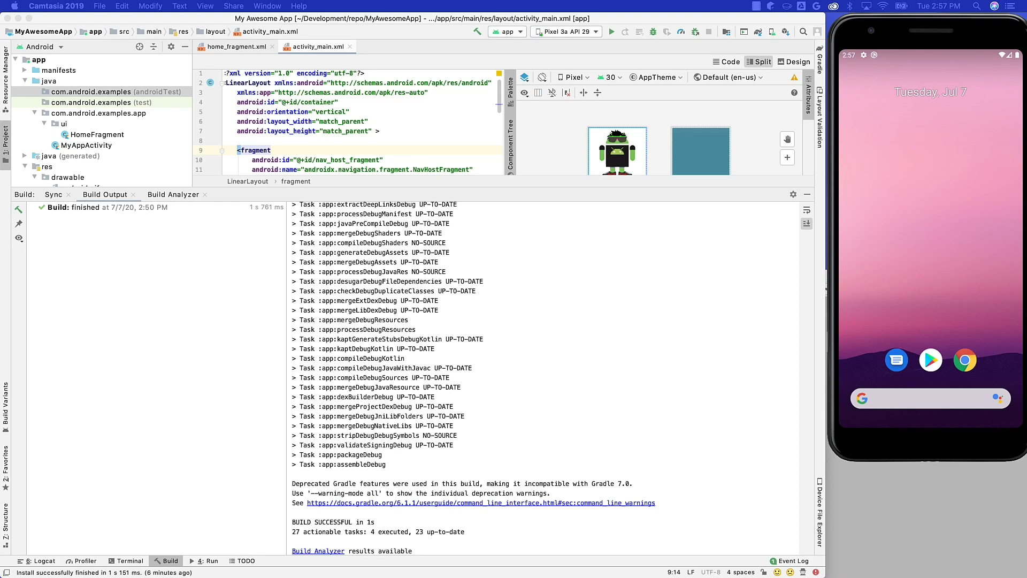
# - Open the Layout Inspector panel from View > Tool Windows, beside the build output
pyautogui.click(330, 247)
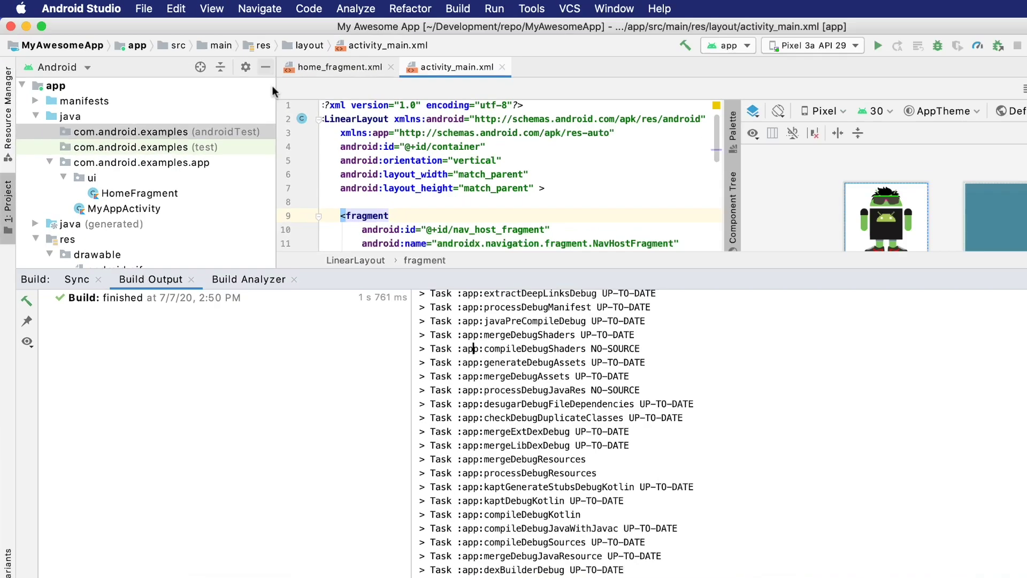
pyautogui.click(212, 8)
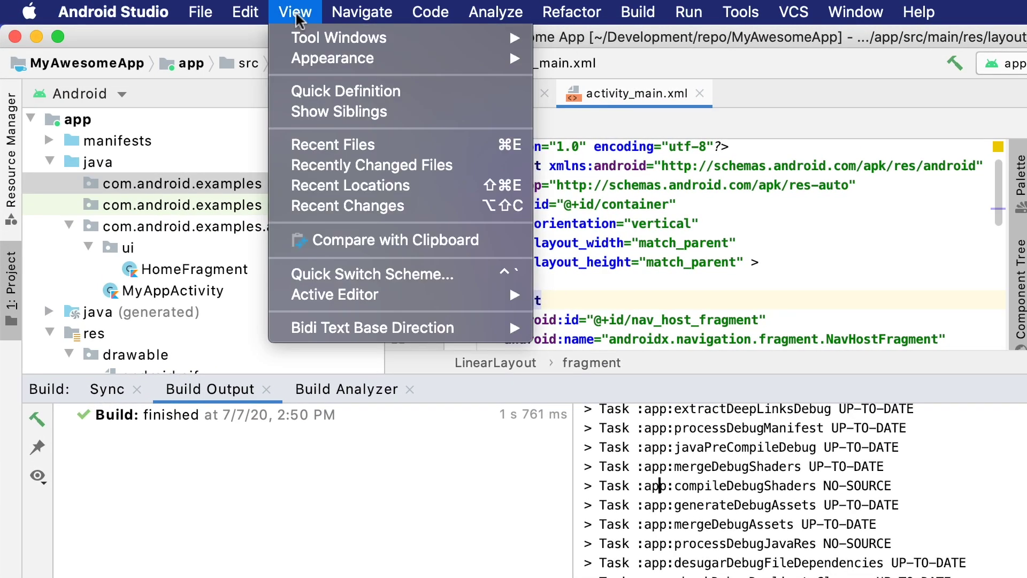
pyautogui.moveTo(338, 38)
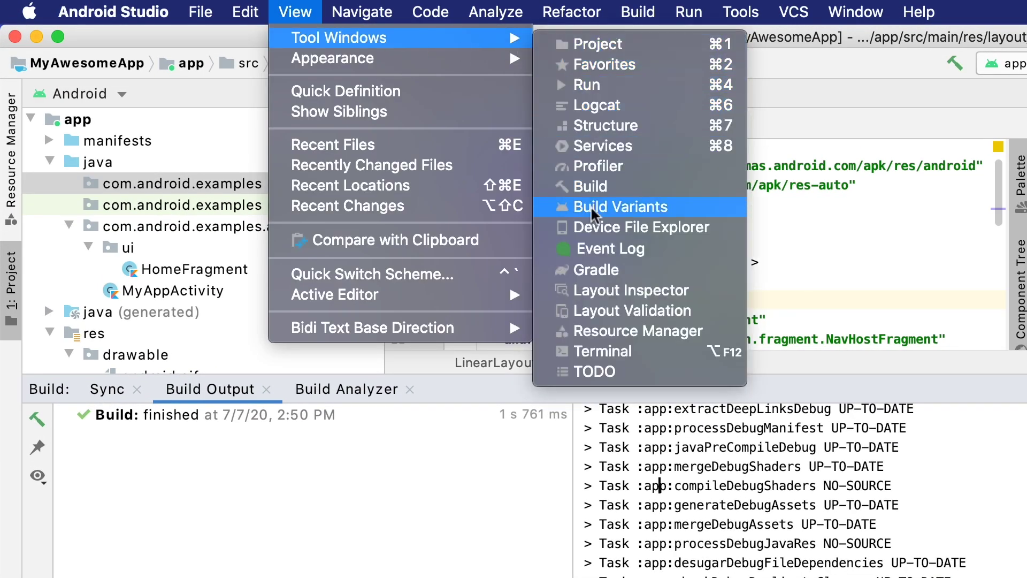
pyautogui.click(608, 289)
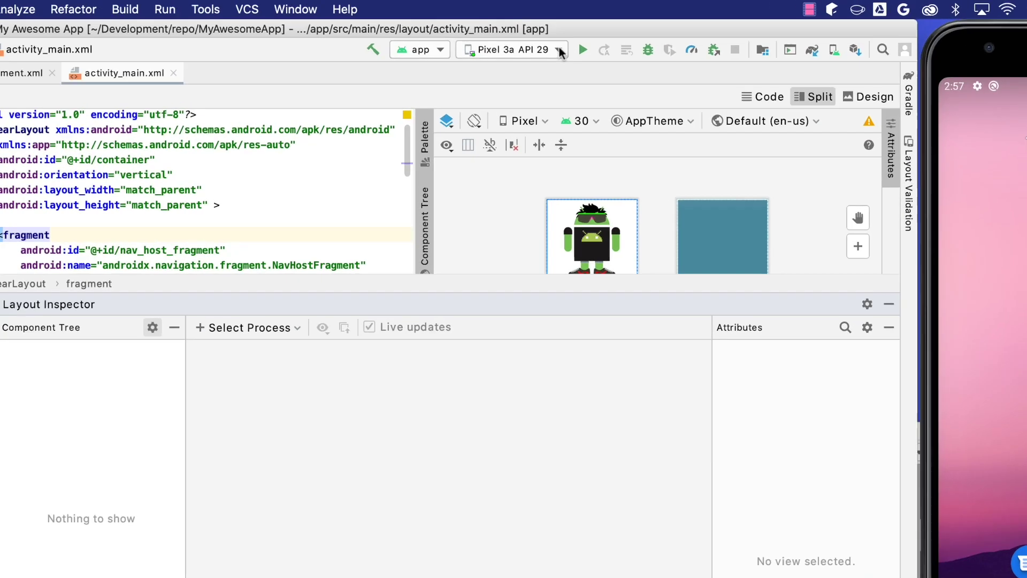
pyautogui.click(593, 32)
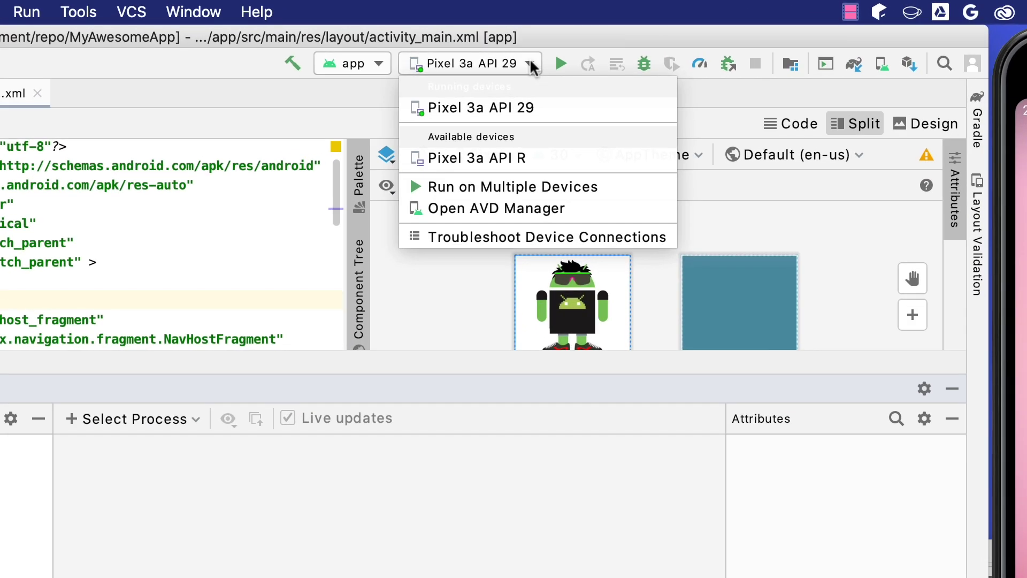
# - Run Awesome App on the emulator and attach the inspector to com.android.examples.app
pyautogui.click(531, 64)
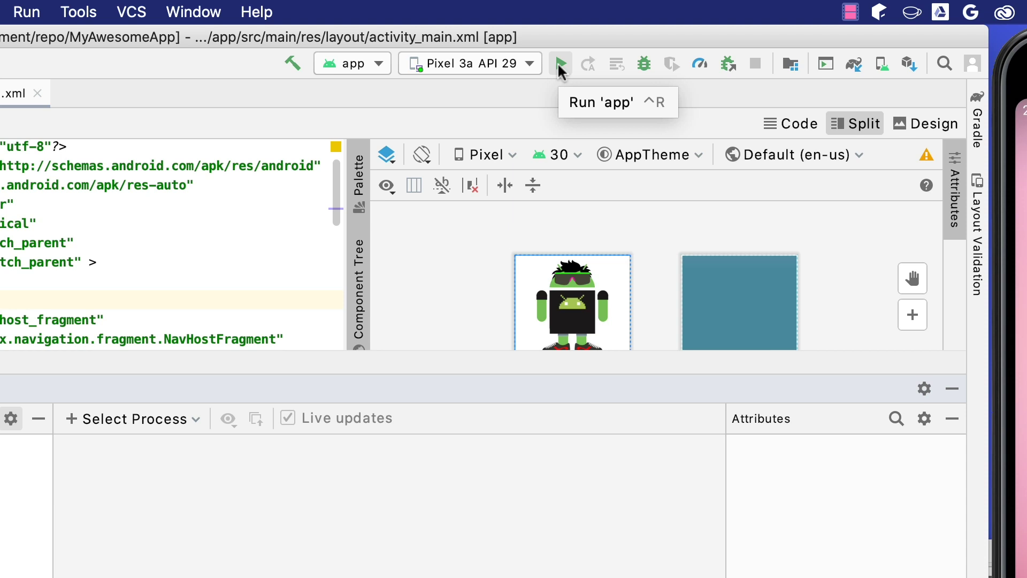
pyautogui.click(561, 64)
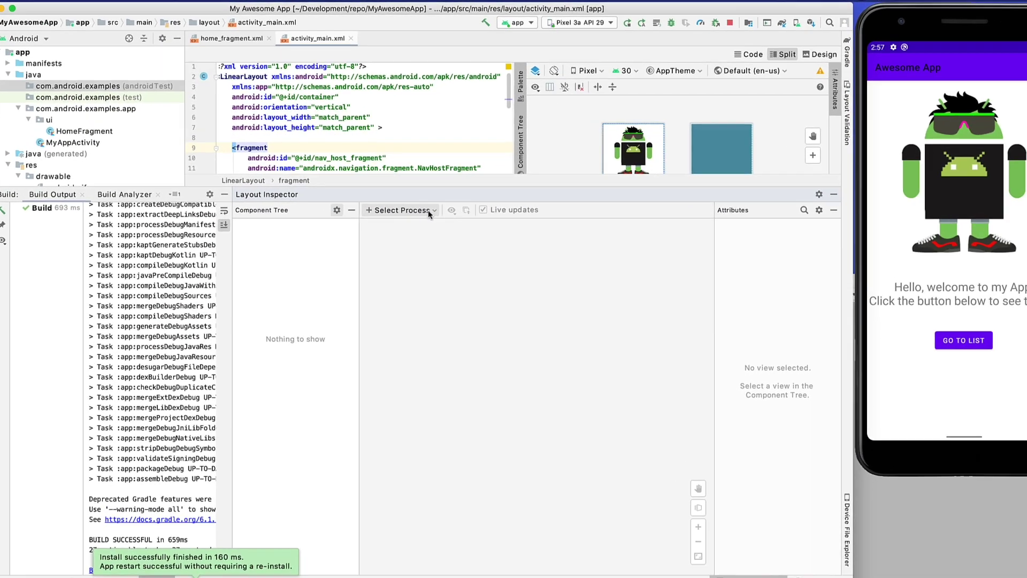
pyautogui.click(426, 210)
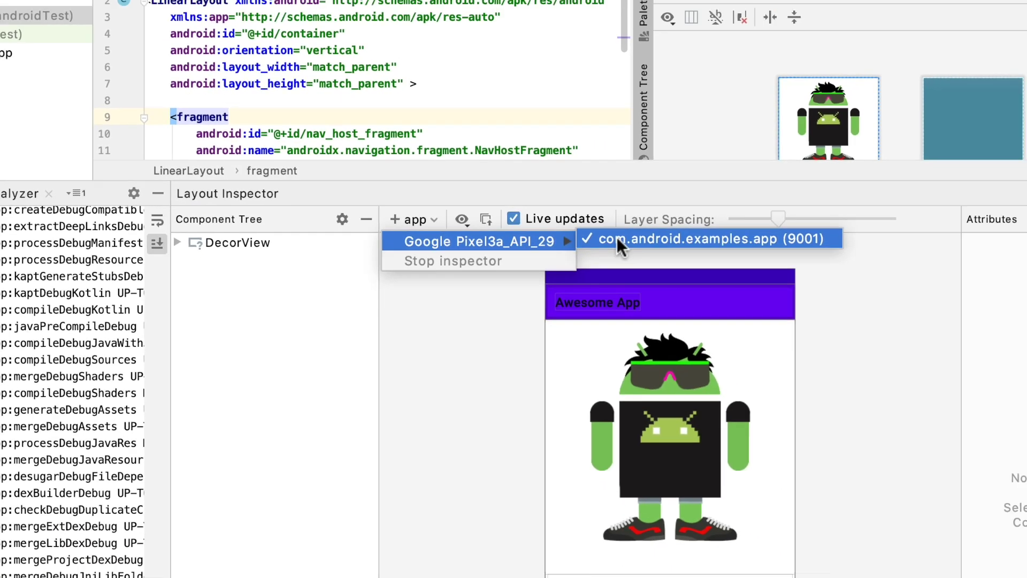
pyautogui.click(617, 237)
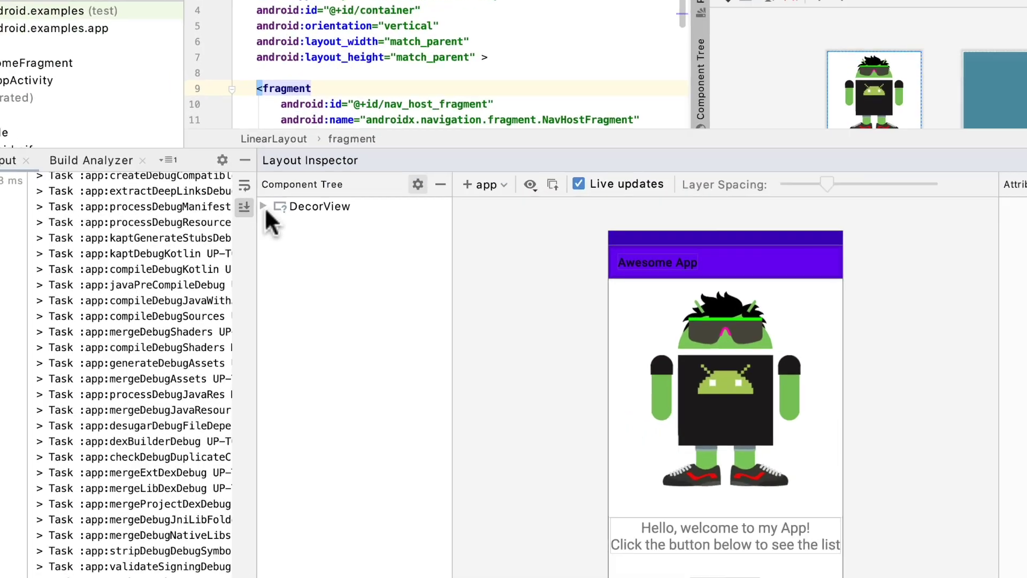
# - Expand DecorView, toggle live updates, and rotate the preview into an exploded 3D stack
pyautogui.click(264, 207)
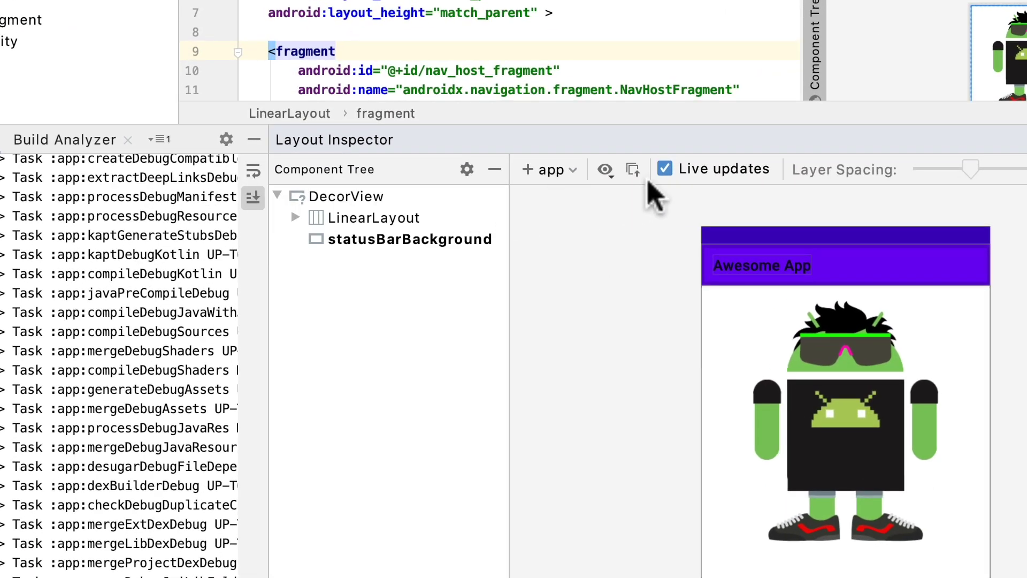
pyautogui.click(722, 170)
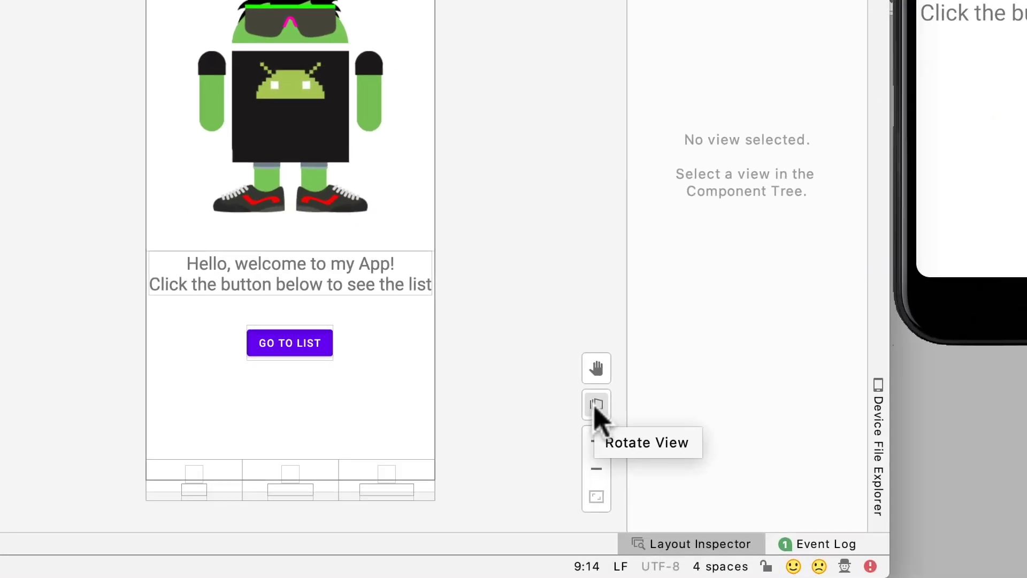
pyautogui.click(596, 406)
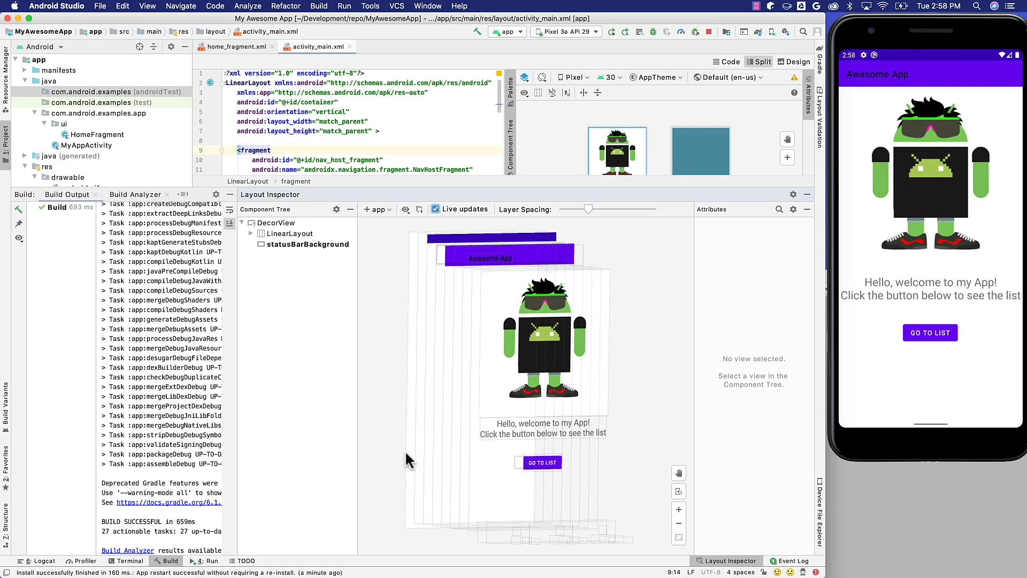
pyautogui.moveTo(432, 471)
pyautogui.mouseDown()
pyautogui.moveTo(745, 530)
pyautogui.moveTo(626, 408)
pyautogui.moveTo(558, 520)
pyautogui.mouseUp()
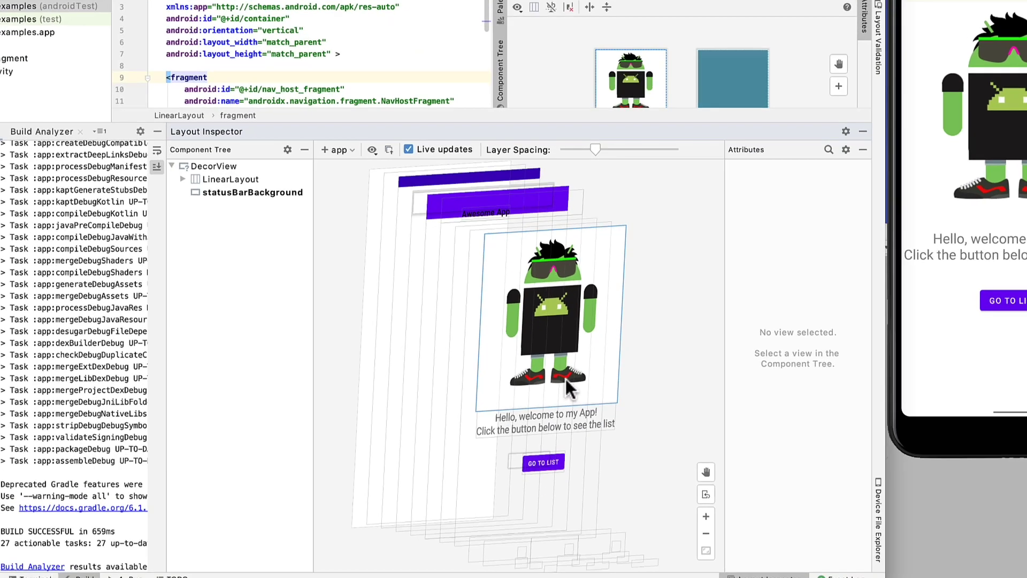
pyautogui.rightClick(566, 393)
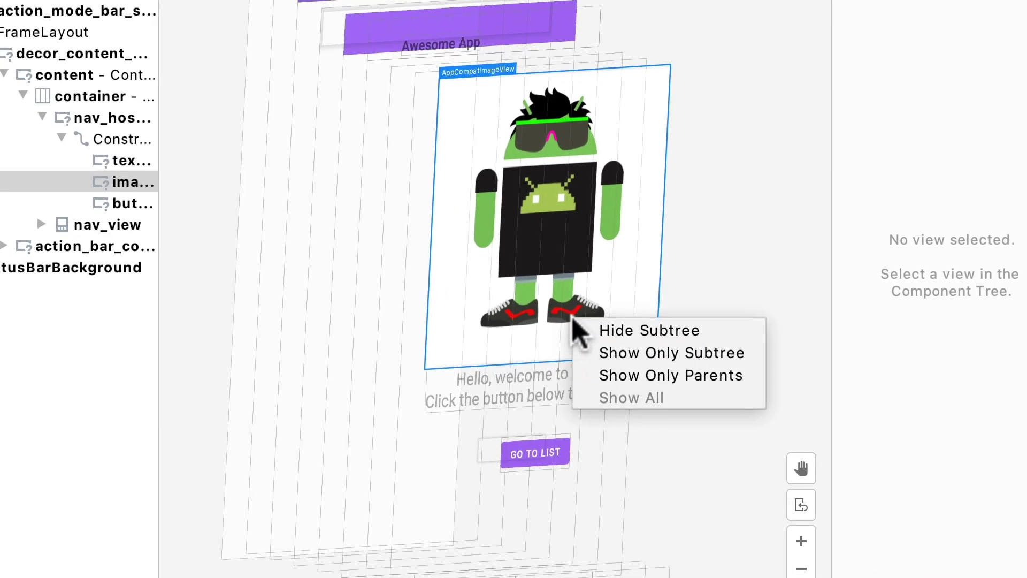
# - Isolate the robot ImageView's subtree, restore all layers, then jump to its home_fragment.xml declaration
pyautogui.click(634, 353)
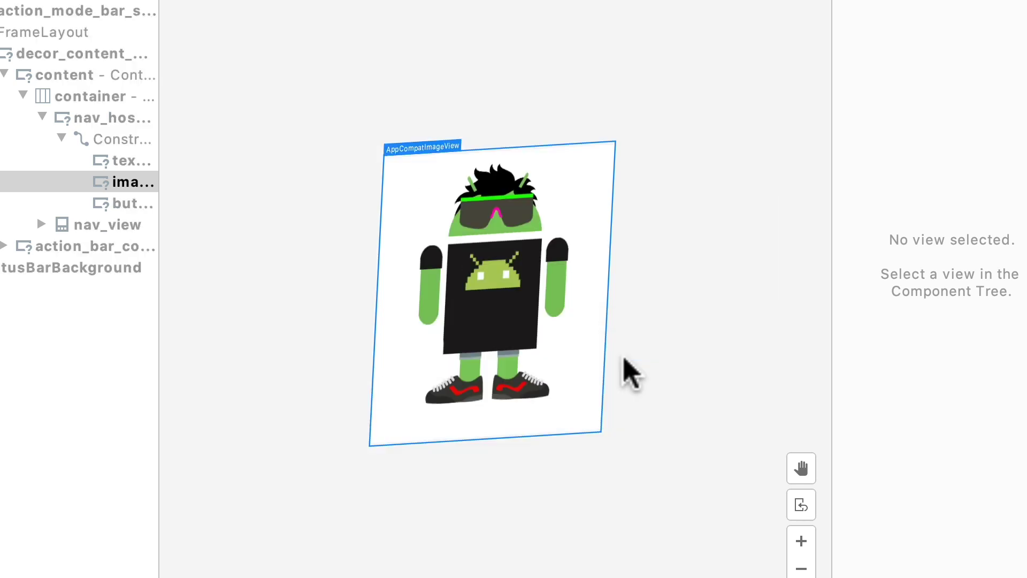
pyautogui.rightClick(518, 353)
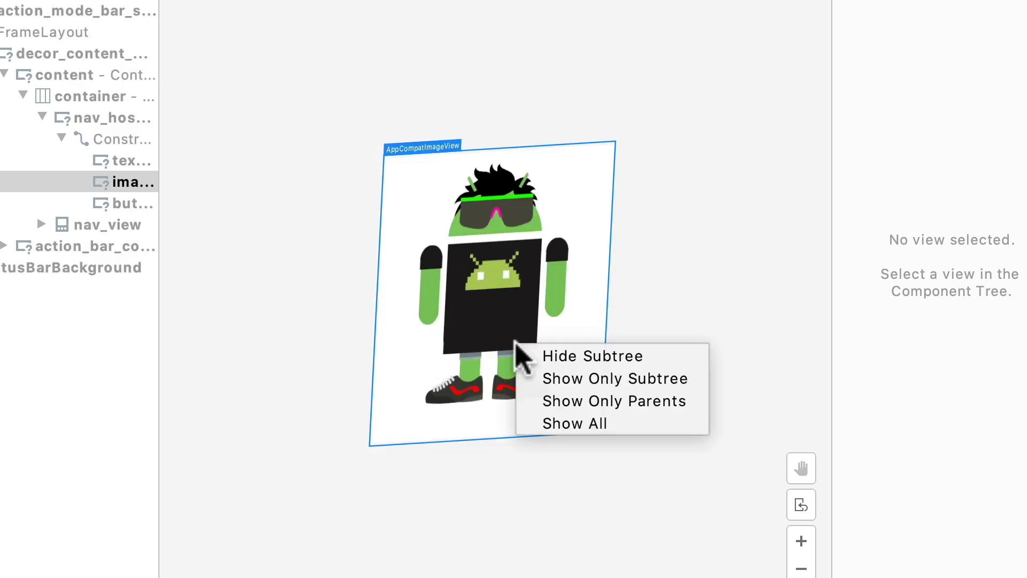
pyautogui.click(583, 411)
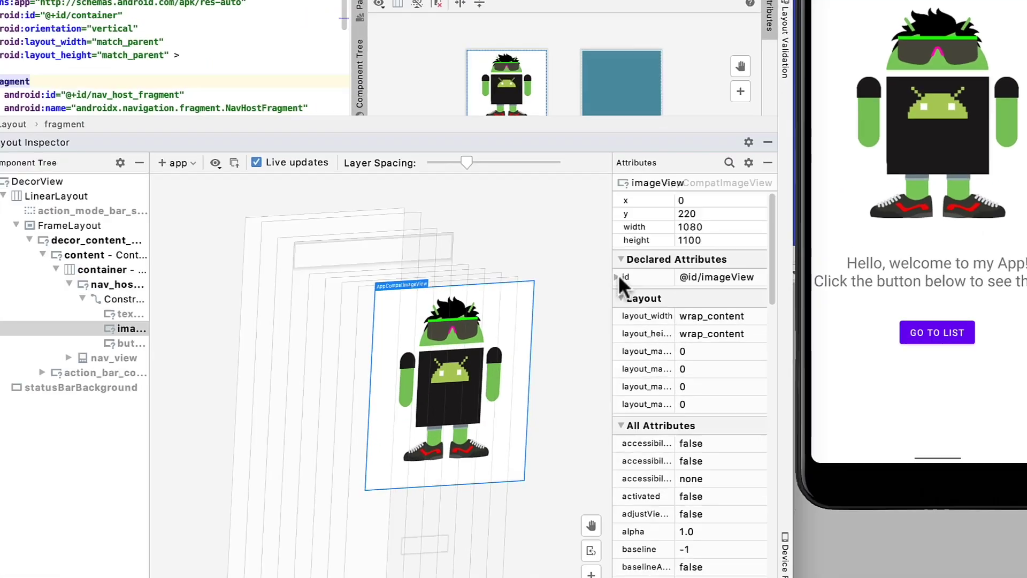
pyautogui.click(705, 293)
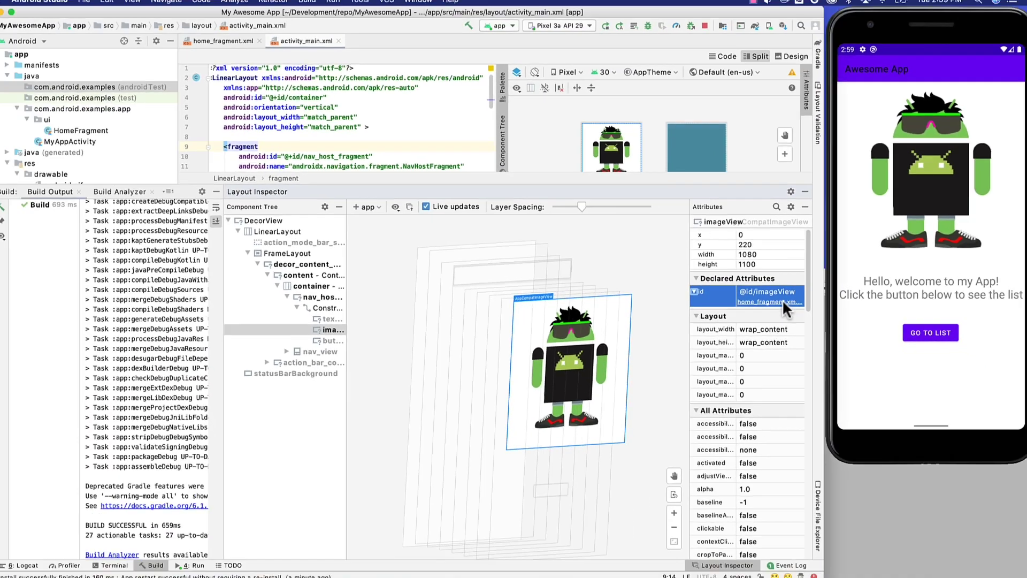
pyautogui.click(624, 277)
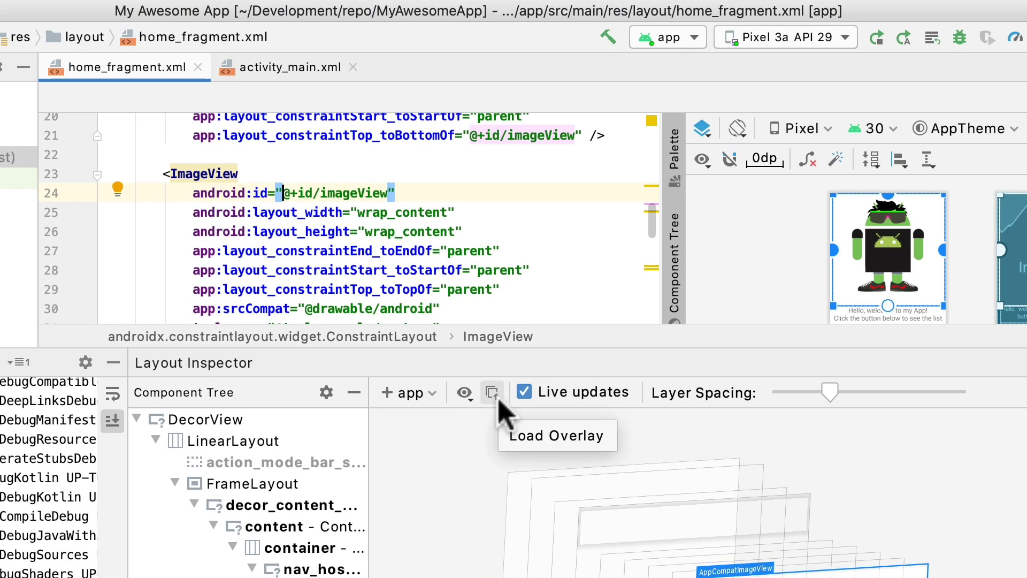
# - Overlay the design.png mockup on the inspected layout and lower its alpha
pyautogui.click(493, 393)
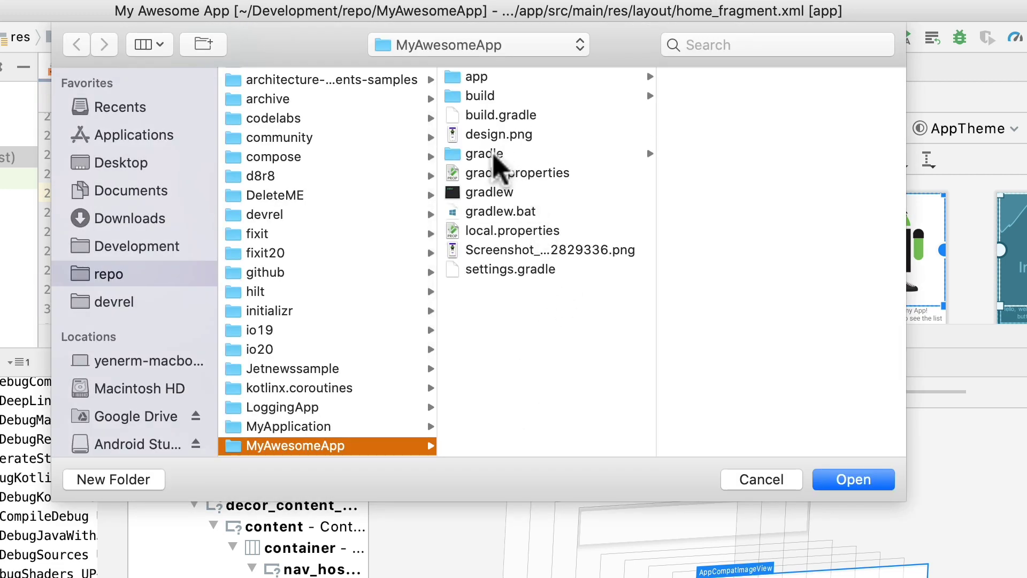
pyautogui.click(496, 137)
pyautogui.click(854, 479)
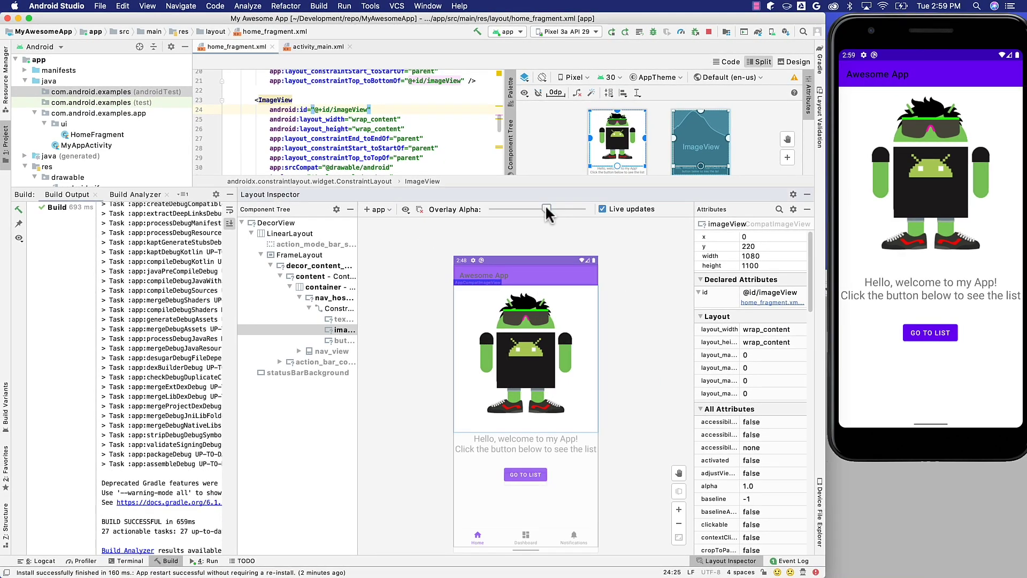
pyautogui.moveTo(547, 210)
pyautogui.mouseDown()
pyautogui.moveTo(513, 209)
pyautogui.moveTo(580, 210)
pyautogui.moveTo(505, 209)
pyautogui.moveTo(525, 209)
pyautogui.mouseUp()
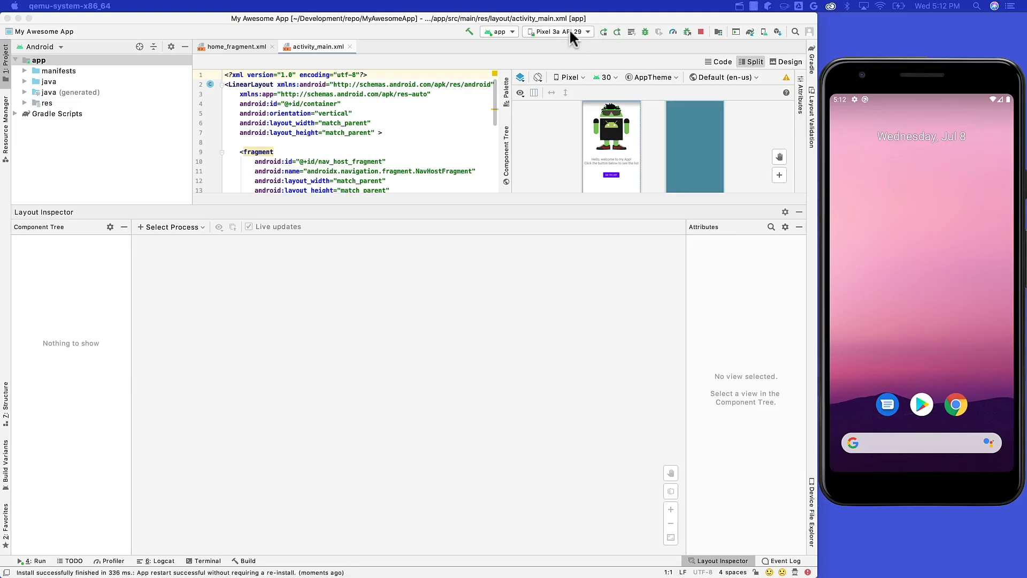
# - Rerun the app for live inspection and select the BottomNavigationView tag on line 17
pyautogui.click(602, 31)
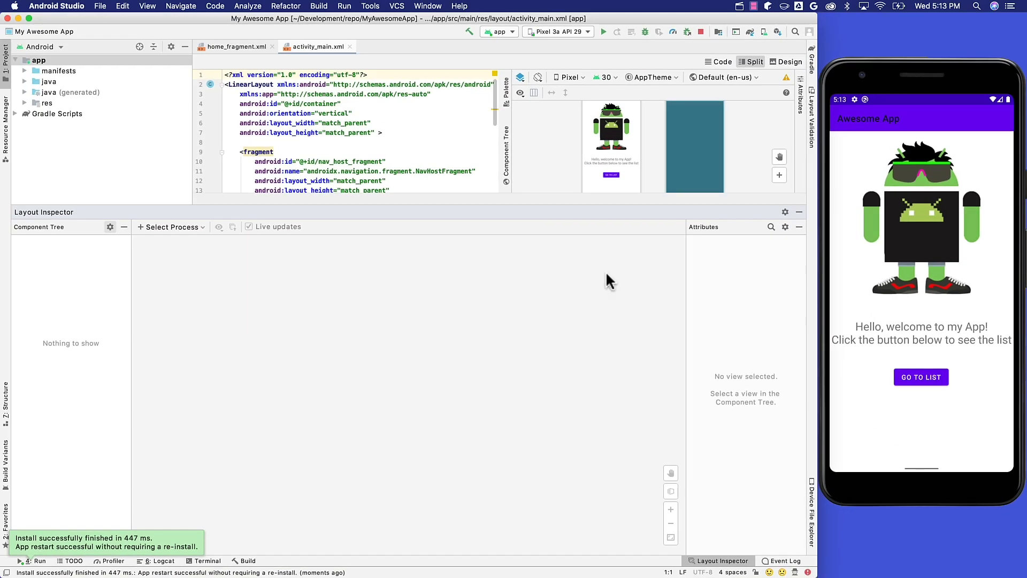
pyautogui.scroll(-3, 405, 161)
pyautogui.scroll(-3, 405, 161)
pyautogui.scroll(-3, 405, 161)
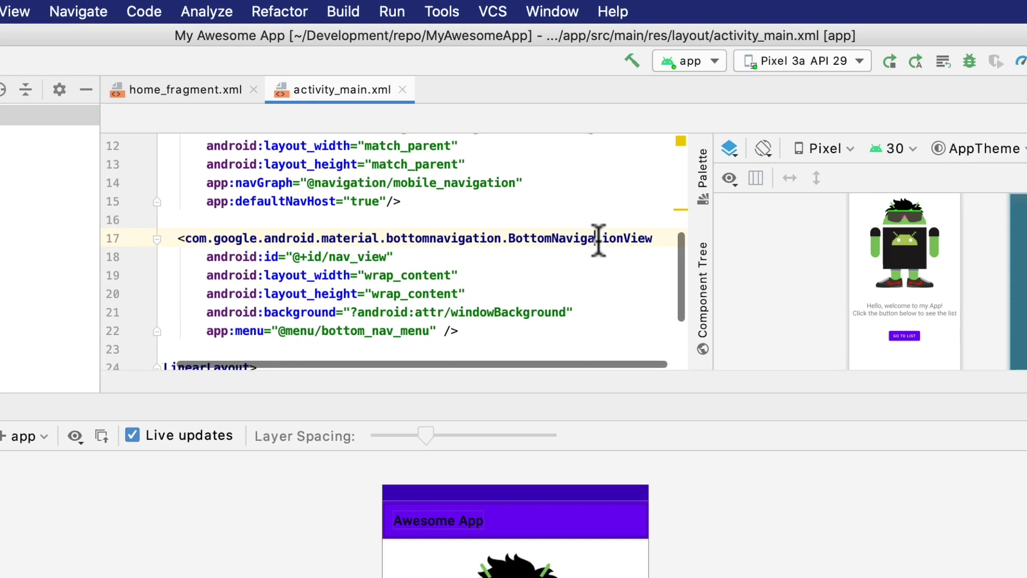
pyautogui.tripleClick(453, 123)
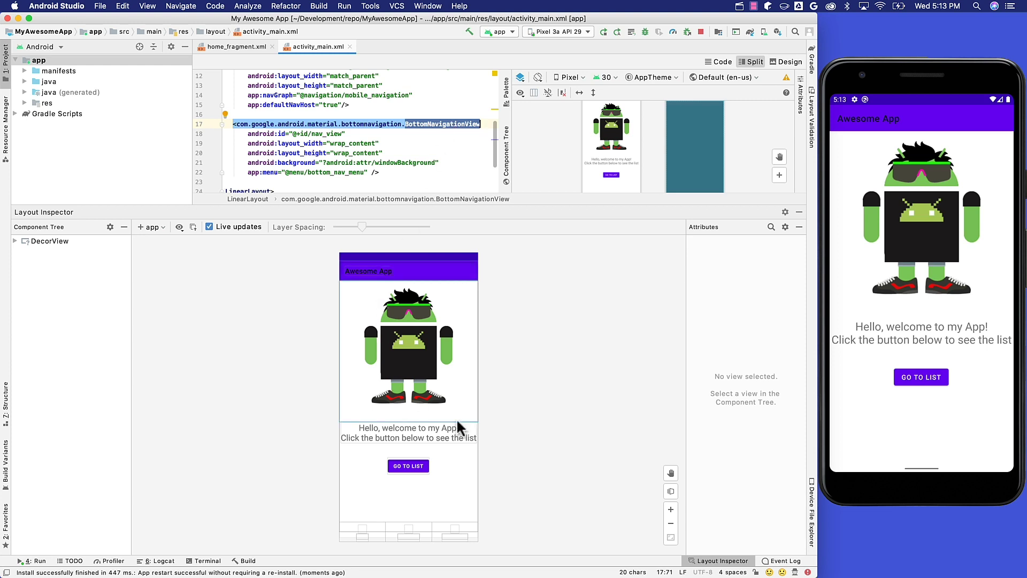
# - Rotate the inspector's 3D layer view to expose the squashed bottom navigation layers
pyautogui.click(671, 493)
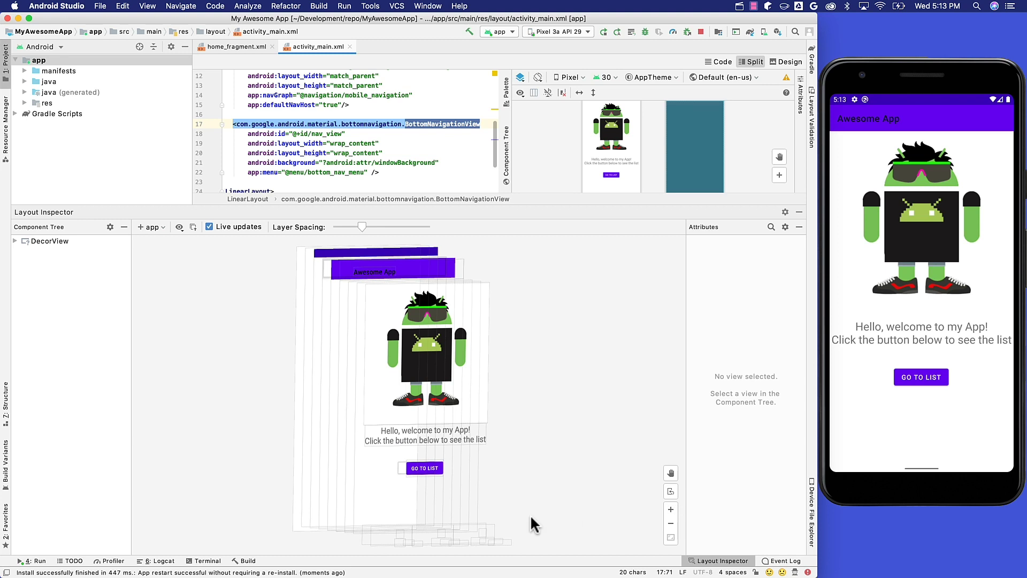
pyautogui.moveTo(618, 510)
pyautogui.mouseDown()
pyautogui.moveTo(673, 412)
pyautogui.moveTo(647, 428)
pyautogui.mouseUp()
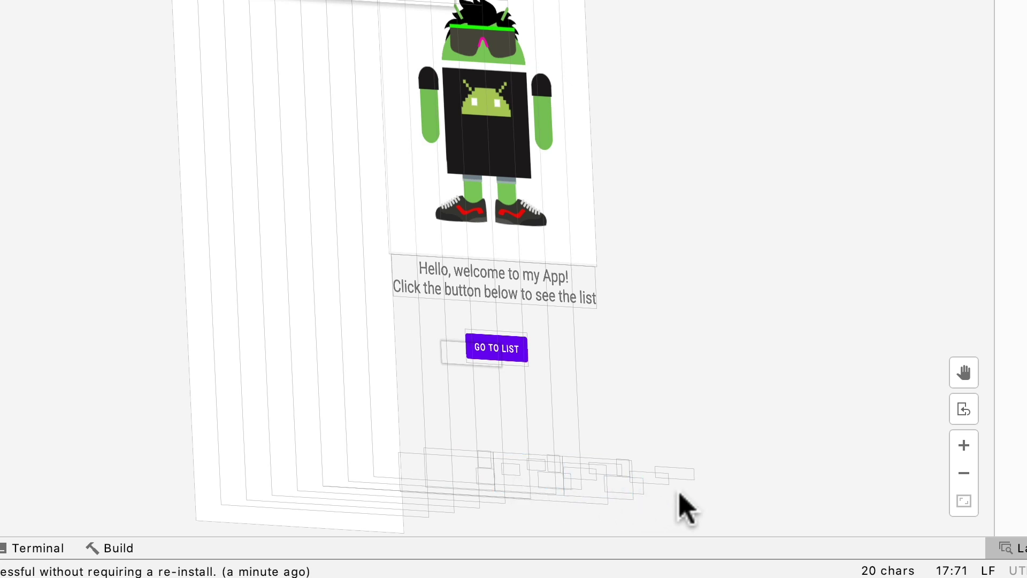
pyautogui.moveTo(682, 502); pyautogui.dragTo(898, 462)
pyautogui.click(964, 501)
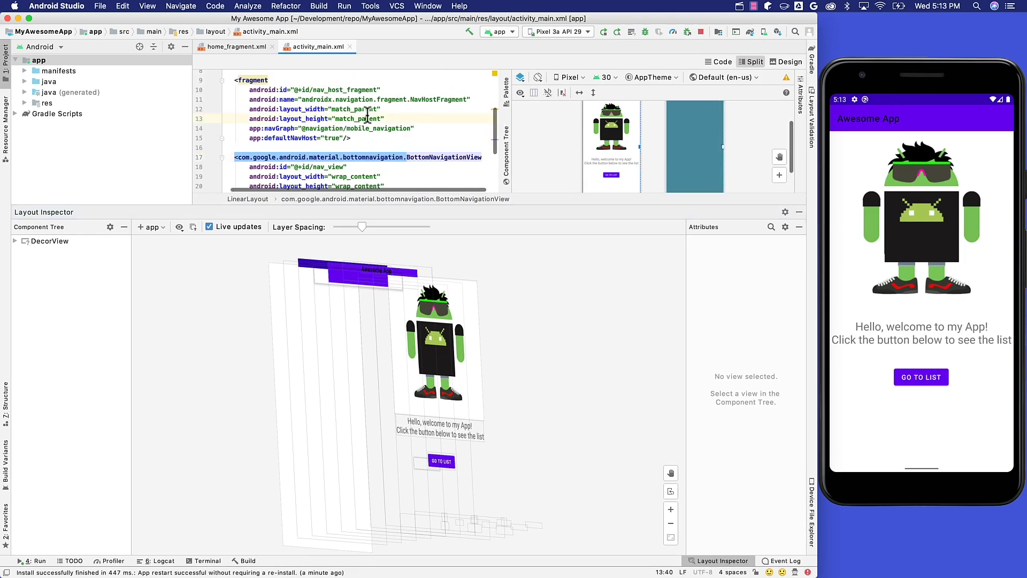
pyautogui.doubleClick(358, 119)
pyautogui.write('wrap')
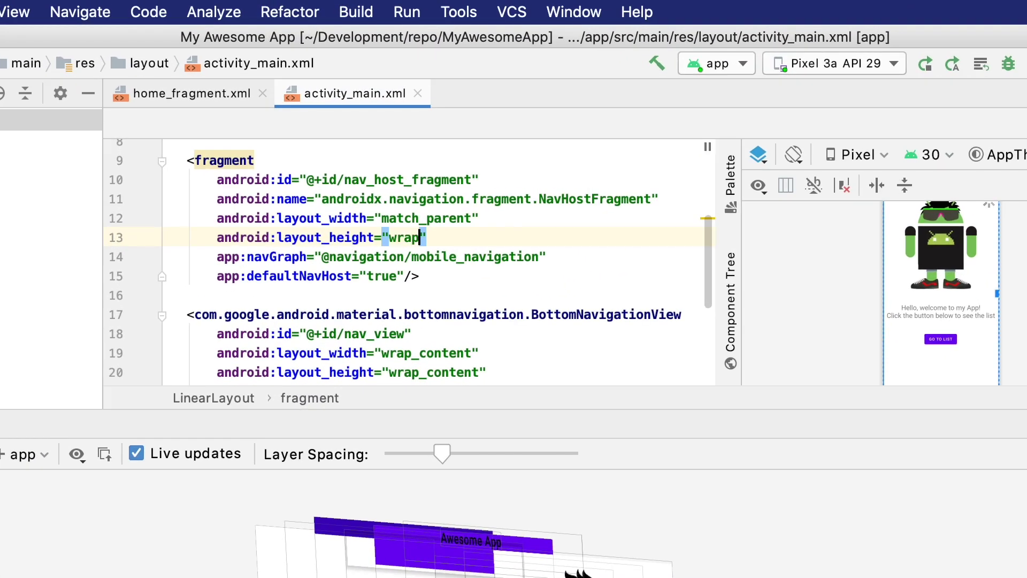
pyautogui.write('com')
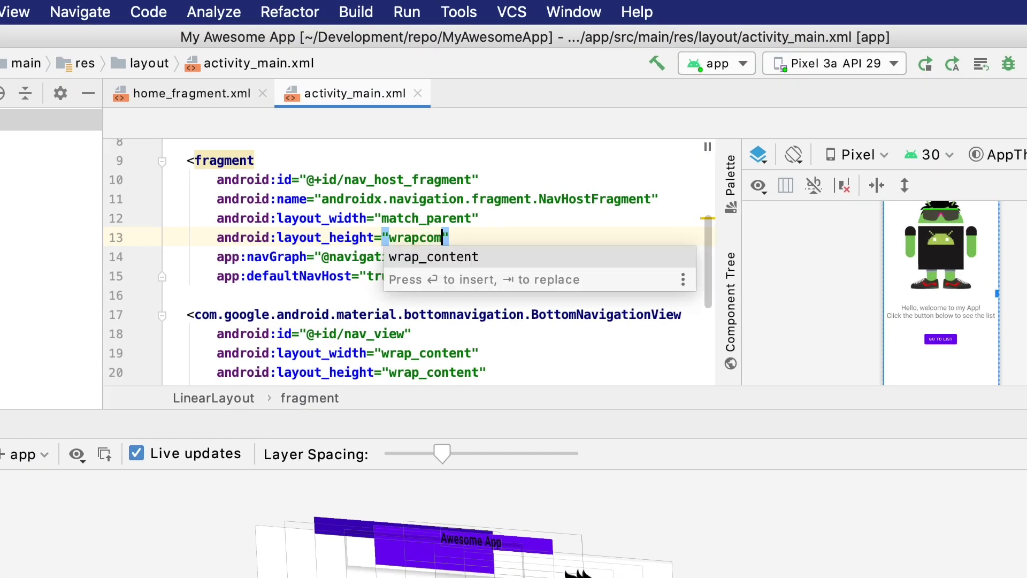
# - Accept wrap_content for line 13's layout_height and push it with Apply Changes
pyautogui.press('Return')
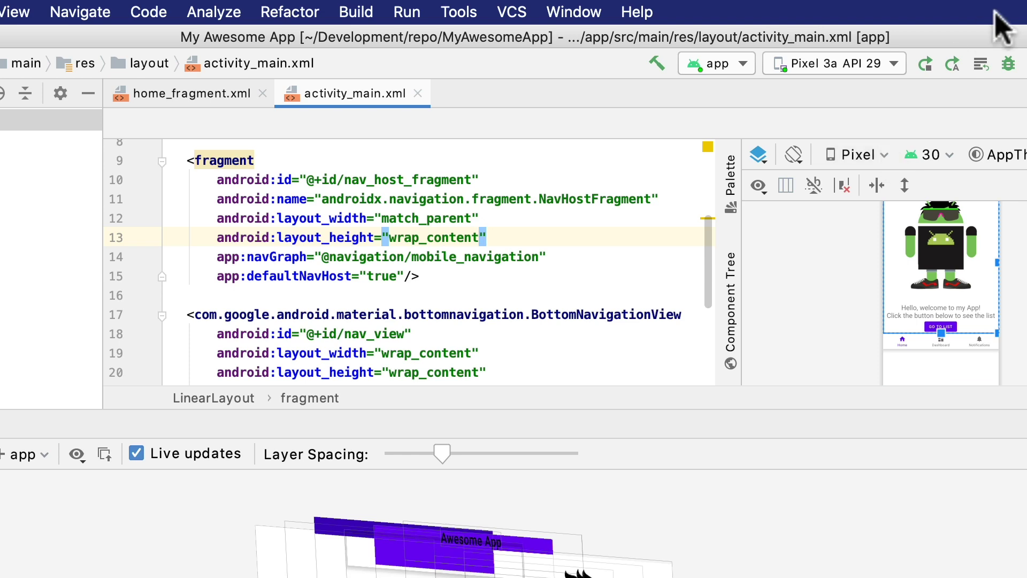
pyautogui.click(925, 63)
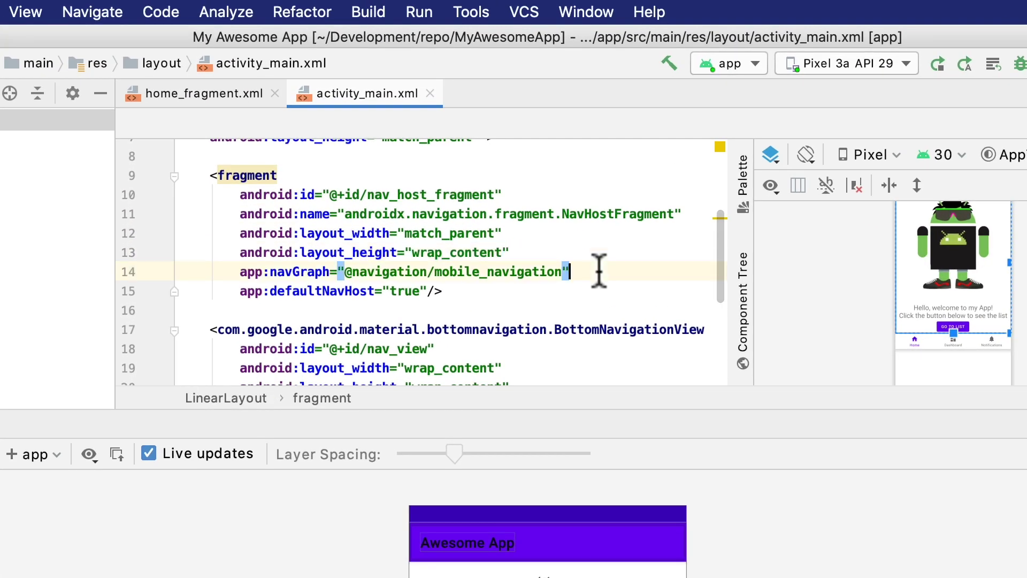
# - Give the fragment layout_weight 9 and BottomNavigationView layout_weight 1, then rerun the app
pyautogui.press('Return')
pyautogui.write('android:layout_weight=')
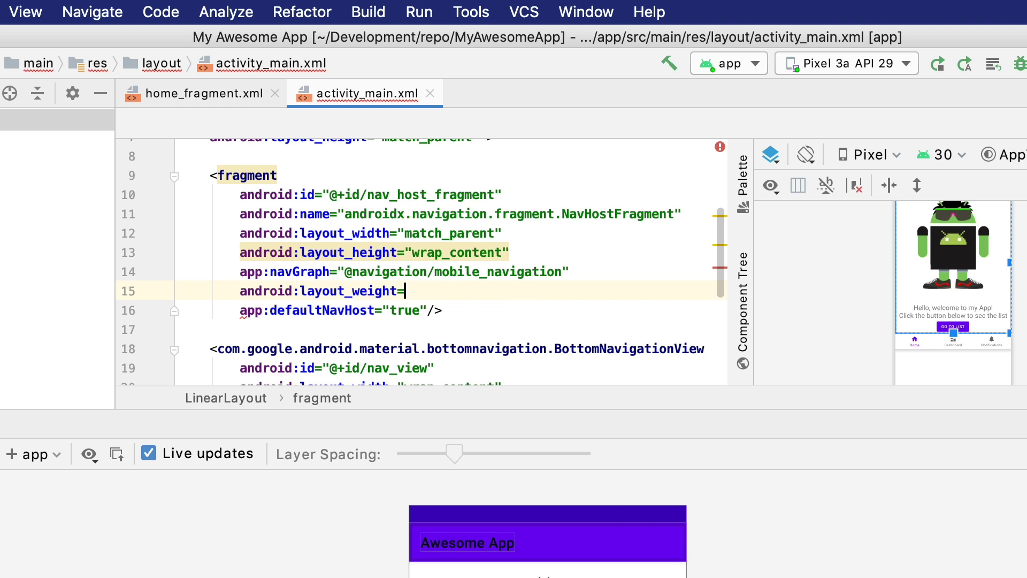
pyautogui.write('"9')
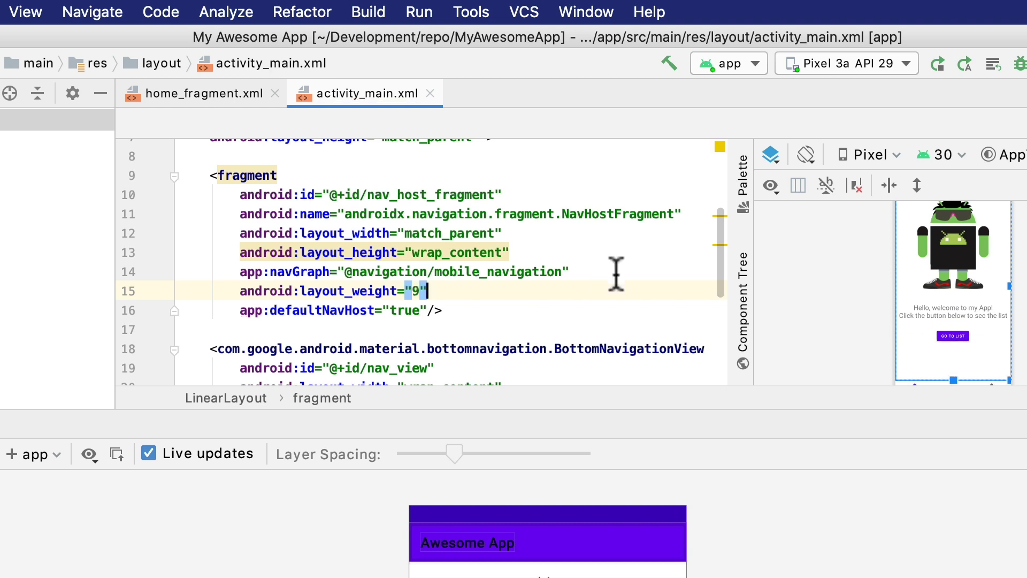
pyautogui.scroll(-5, 624, 283)
pyautogui.click(642, 328)
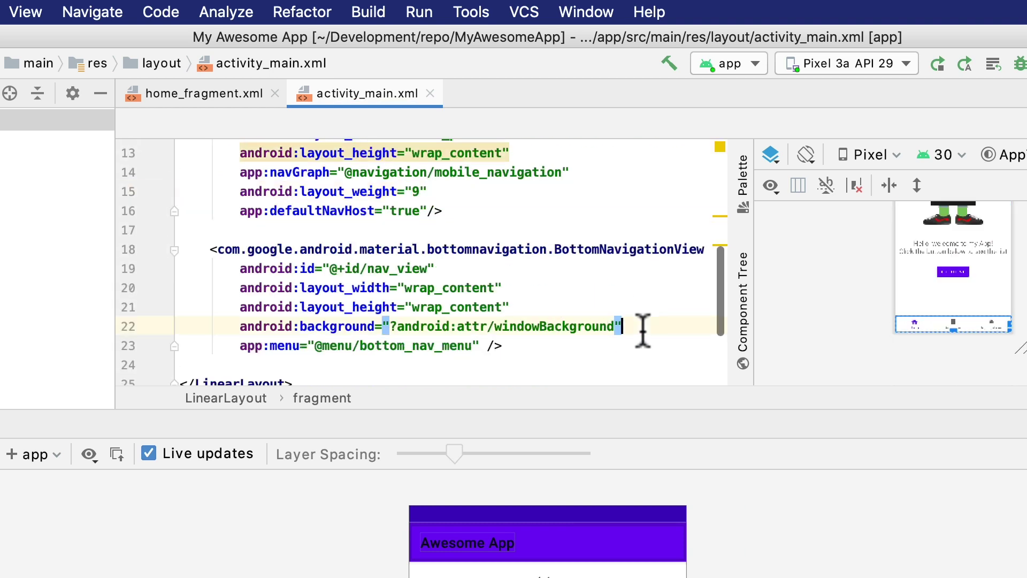
pyautogui.press('Return')
pyautogui.write('android:layout_weight=')
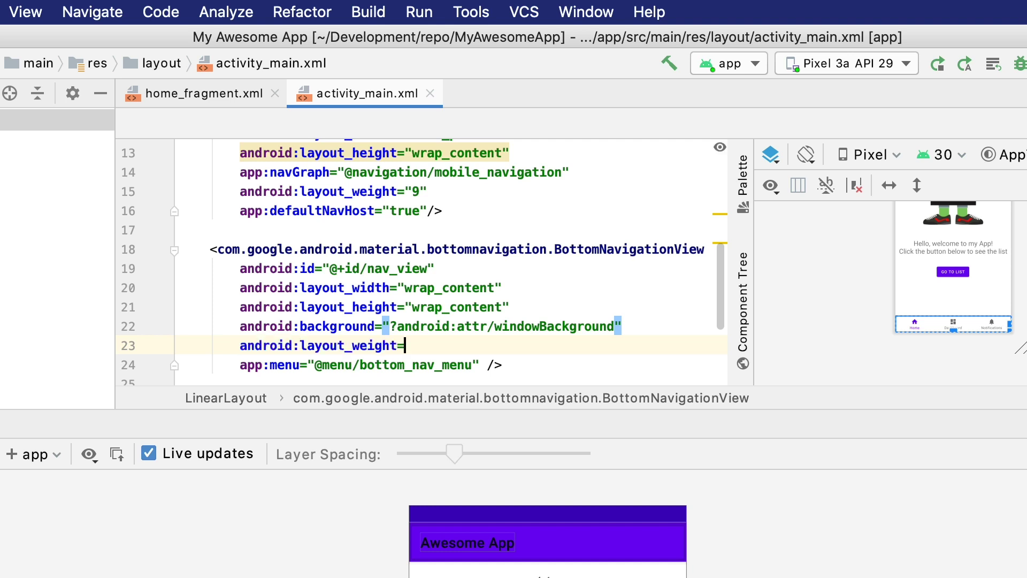
pyautogui.write('"1')
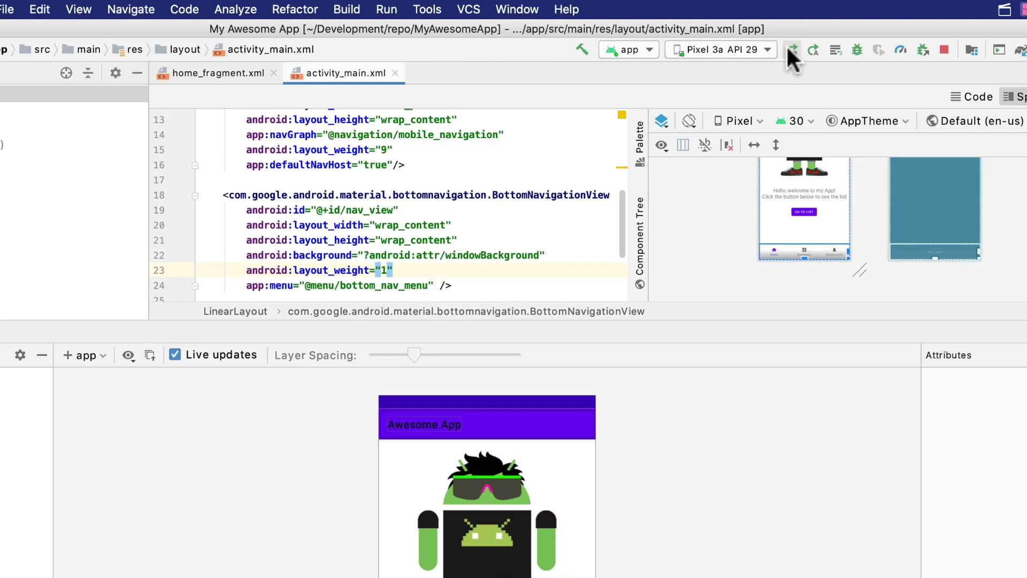
pyautogui.click(604, 33)
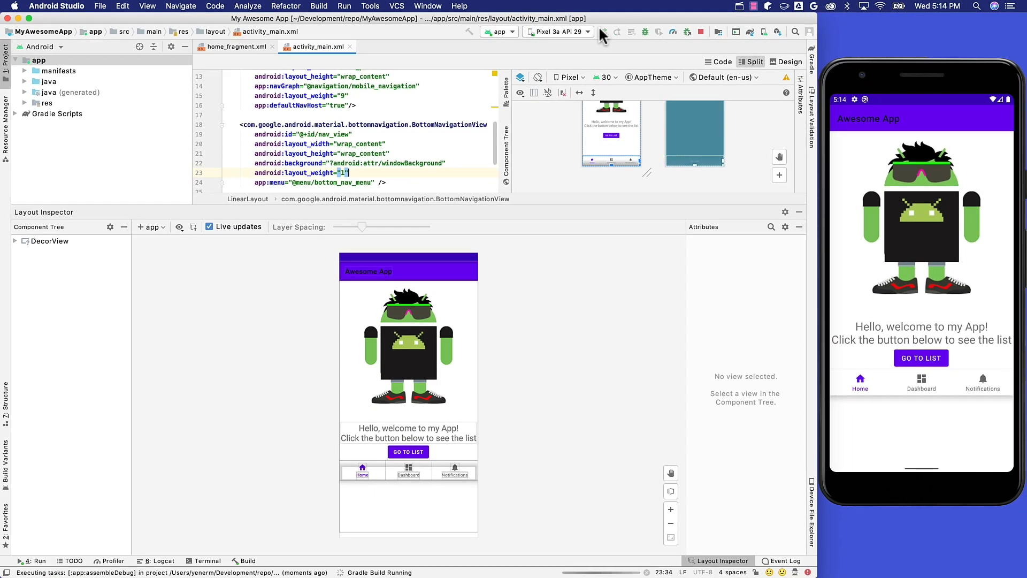